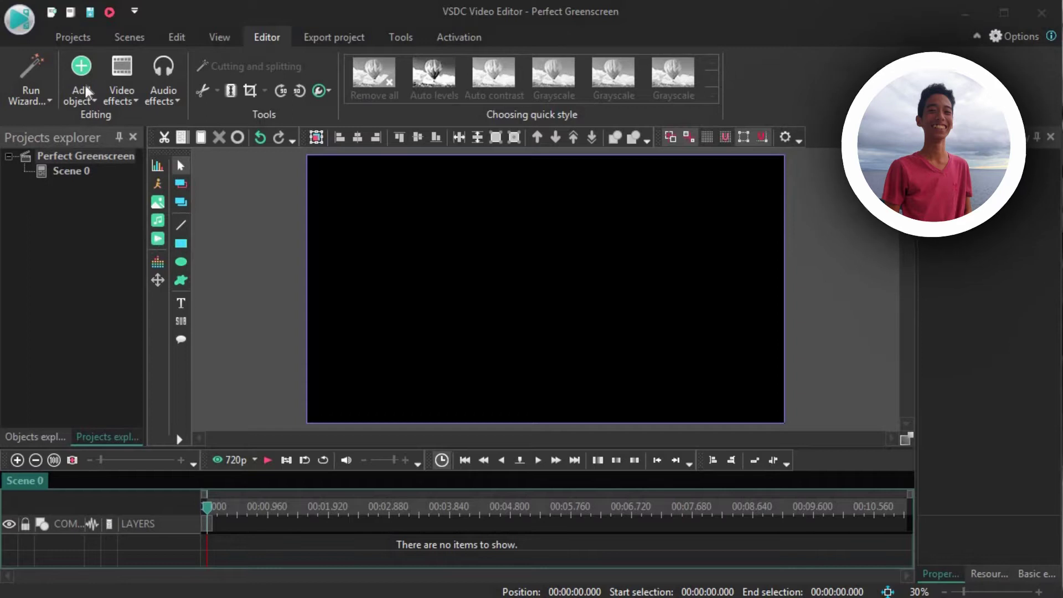
# Import the green-screen soldier clip and the Tourists clip from the Tutorials folder.
pyautogui.click(158, 239)
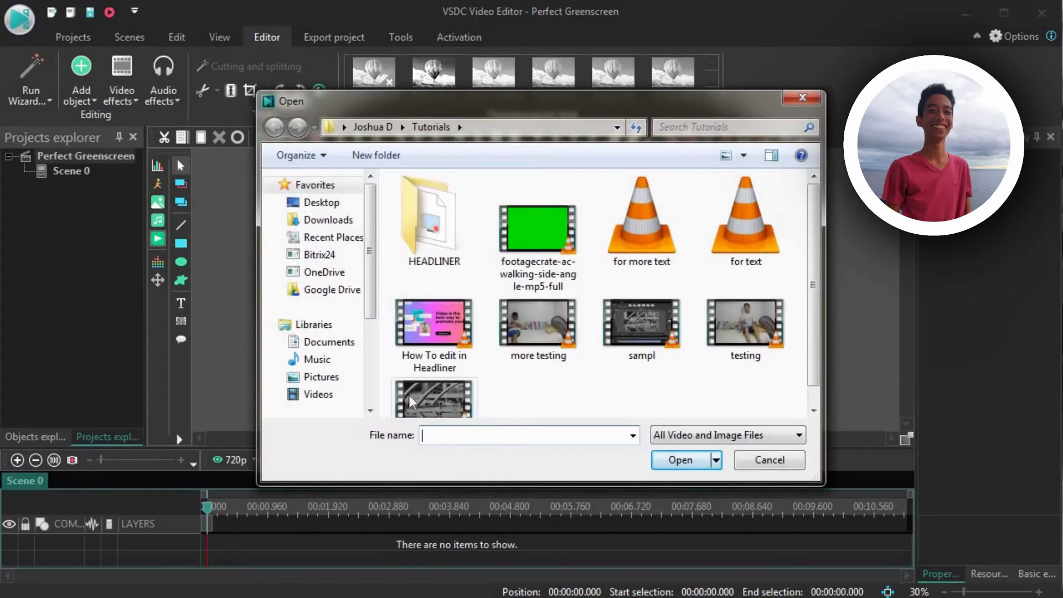
pyautogui.moveTo(388, 393); pyautogui.dragTo(526, 189)
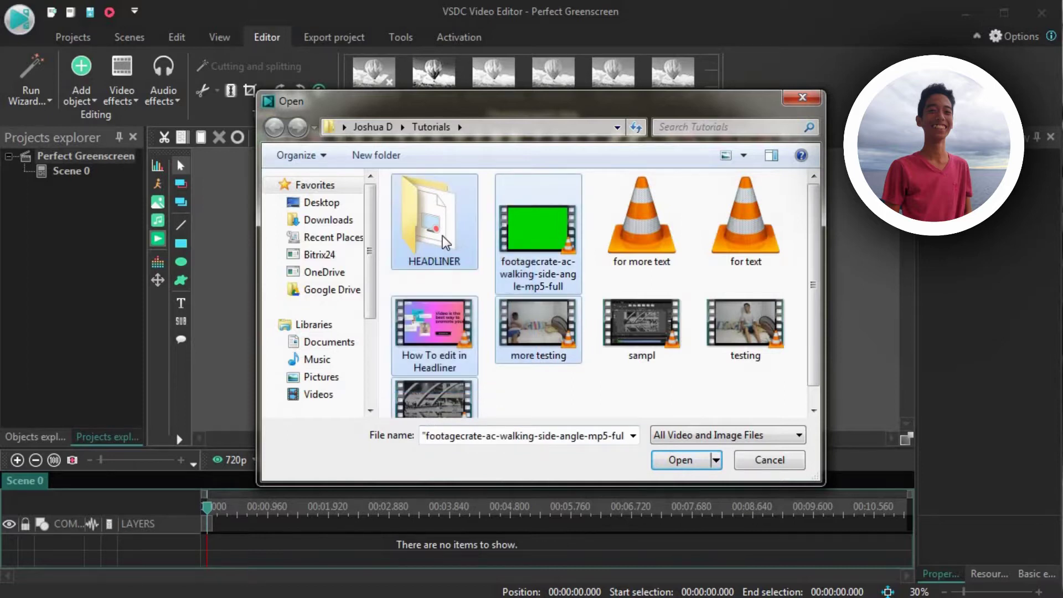
pyautogui.keyDown('ctrl'); pyautogui.click(441, 238); pyautogui.keyUp('ctrl')
pyautogui.keyDown('ctrl'); pyautogui.click(434, 332); pyautogui.keyUp('ctrl')
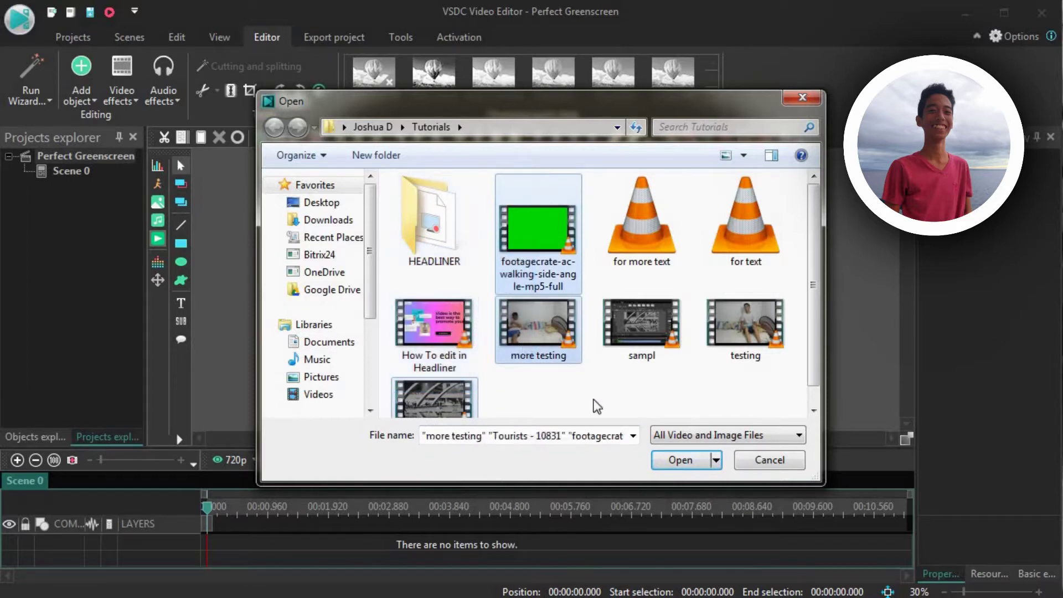
pyautogui.click(676, 461)
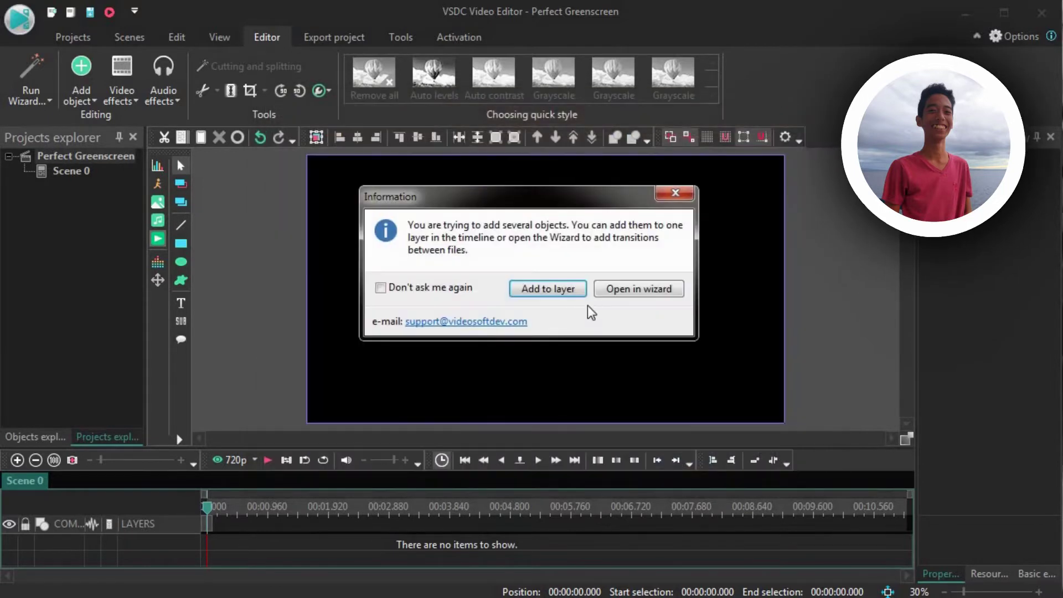
# Place the clips, move Tourists onto Layer 4 at zero below the soldier, and preview.
pyautogui.click(569, 290)
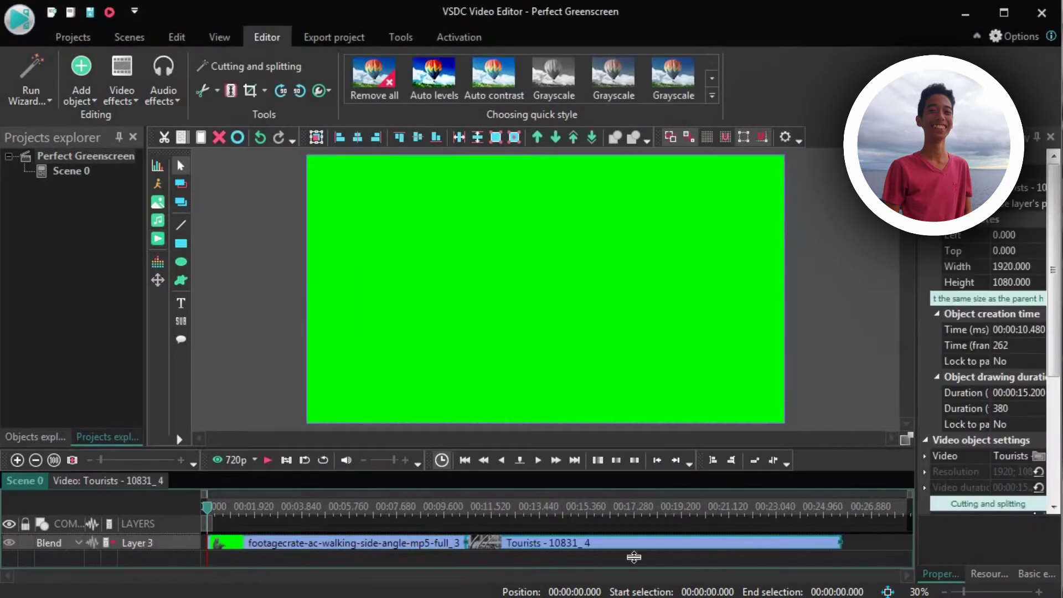
pyautogui.moveTo(506, 549); pyautogui.dragTo(246, 566)
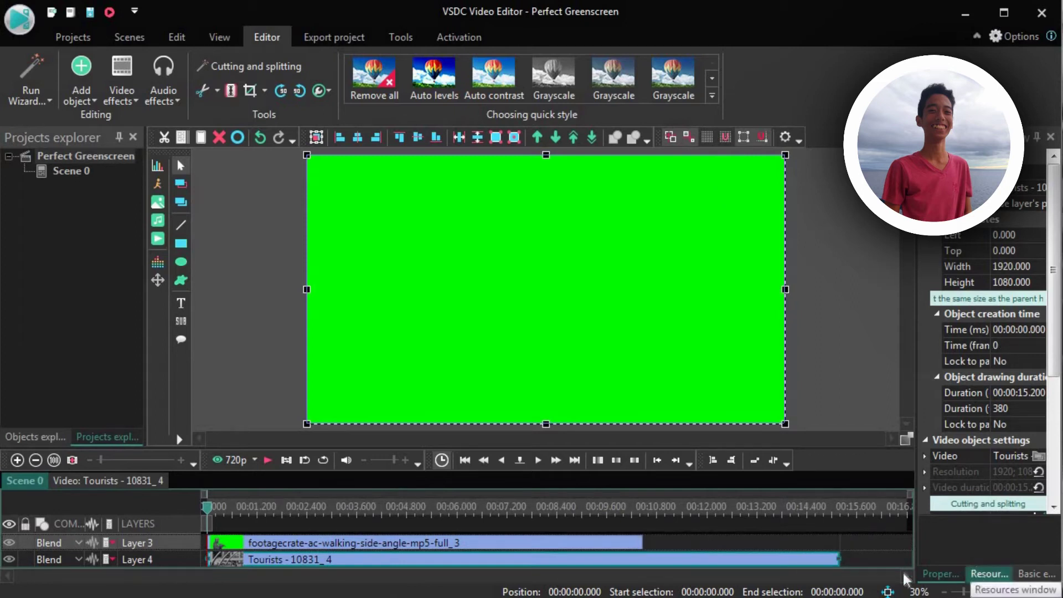
pyautogui.click(780, 540)
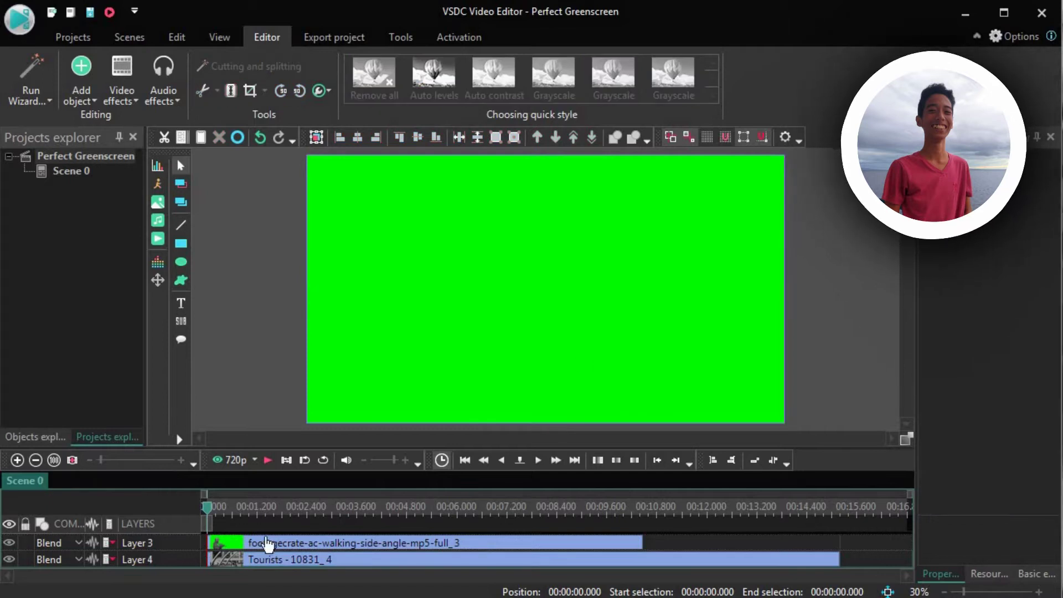
pyautogui.click(268, 459)
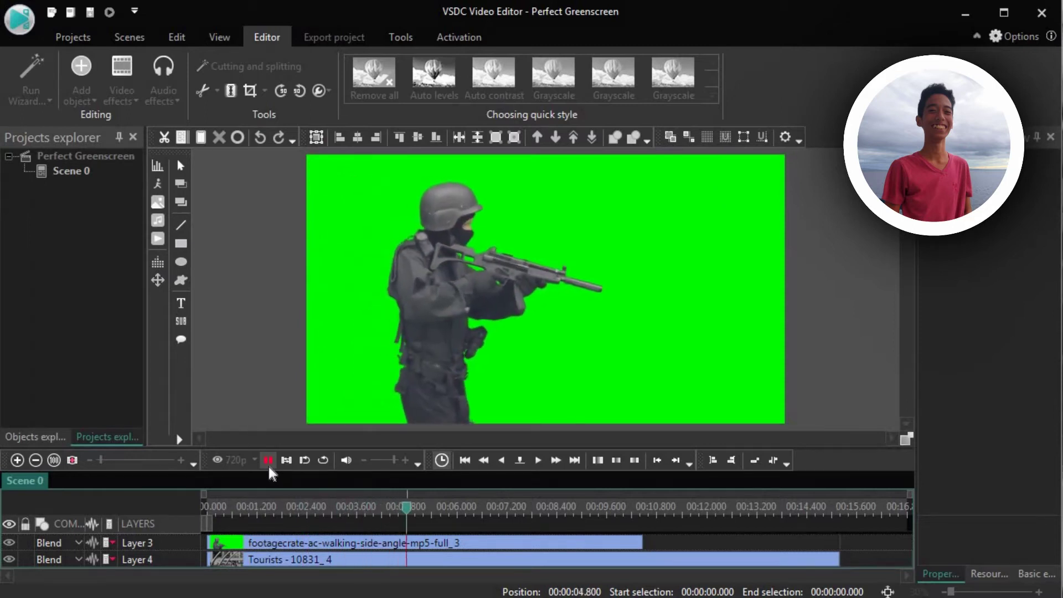
pyautogui.click(324, 545)
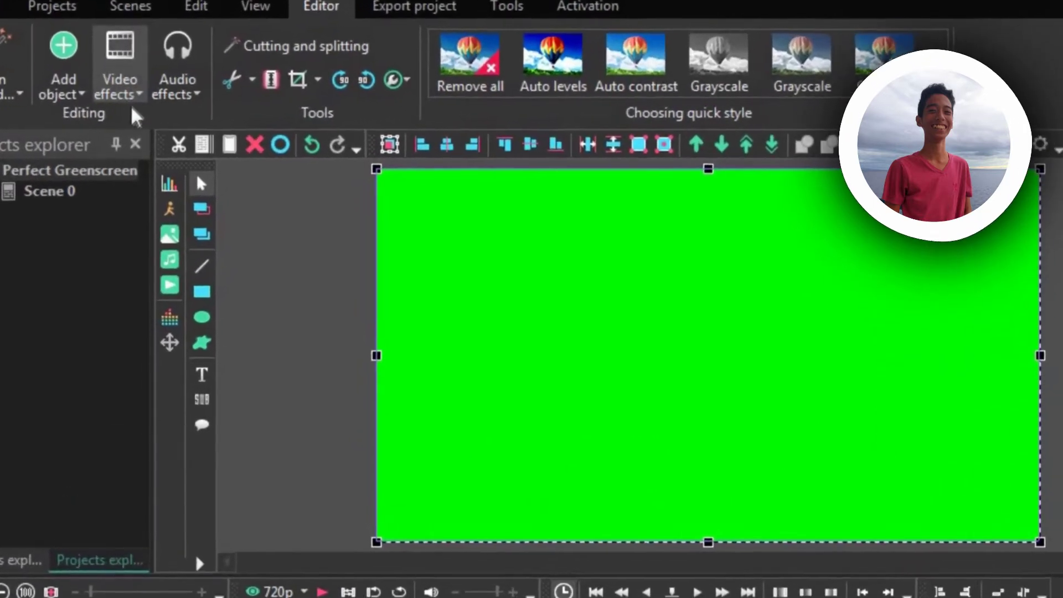
# Browse the Video effects list and the soldier clip's context menu without applying anything.
pyautogui.click(134, 100)
pyautogui.moveTo(222, 228)
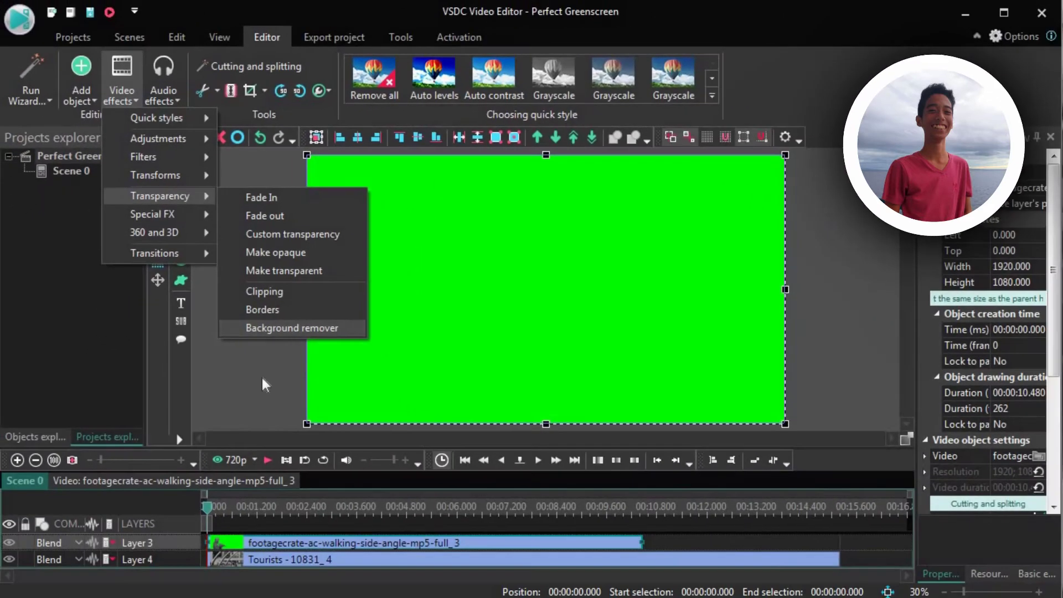
pyautogui.click(260, 376)
pyautogui.click(316, 545)
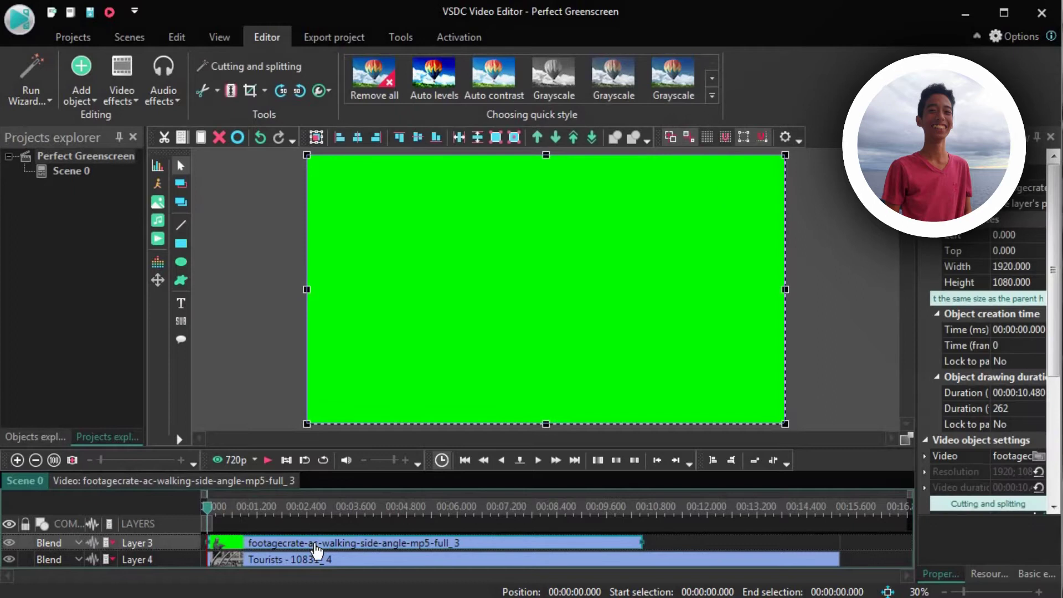
pyautogui.rightClick(316, 548)
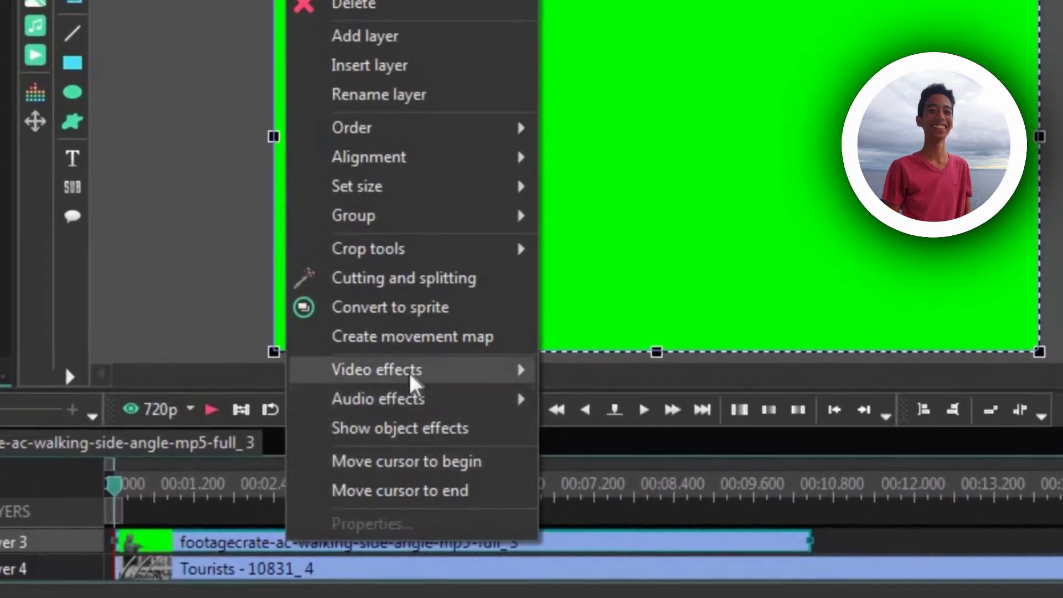
pyautogui.moveTo(415, 381)
pyautogui.moveTo(594, 508)
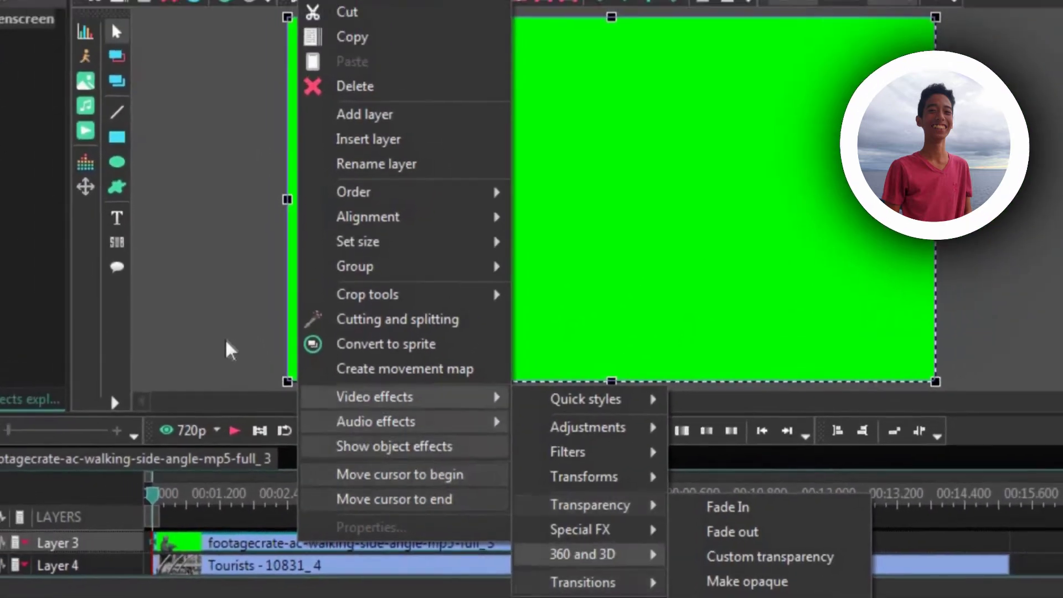
pyautogui.click(204, 313)
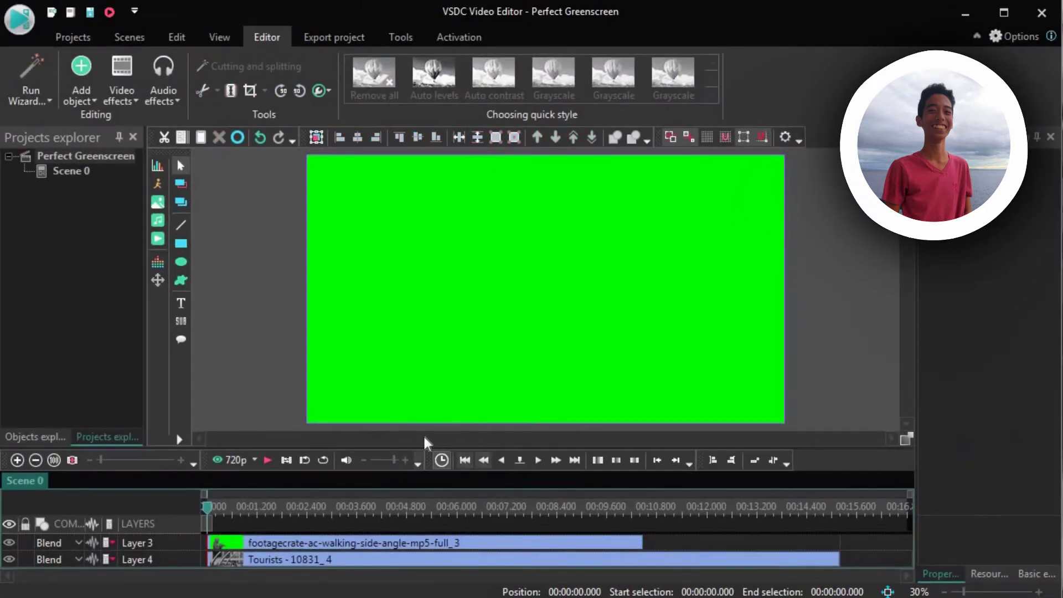
# Select the soldier video object and show the Transparency effects under Video effects.
pyautogui.click(308, 317)
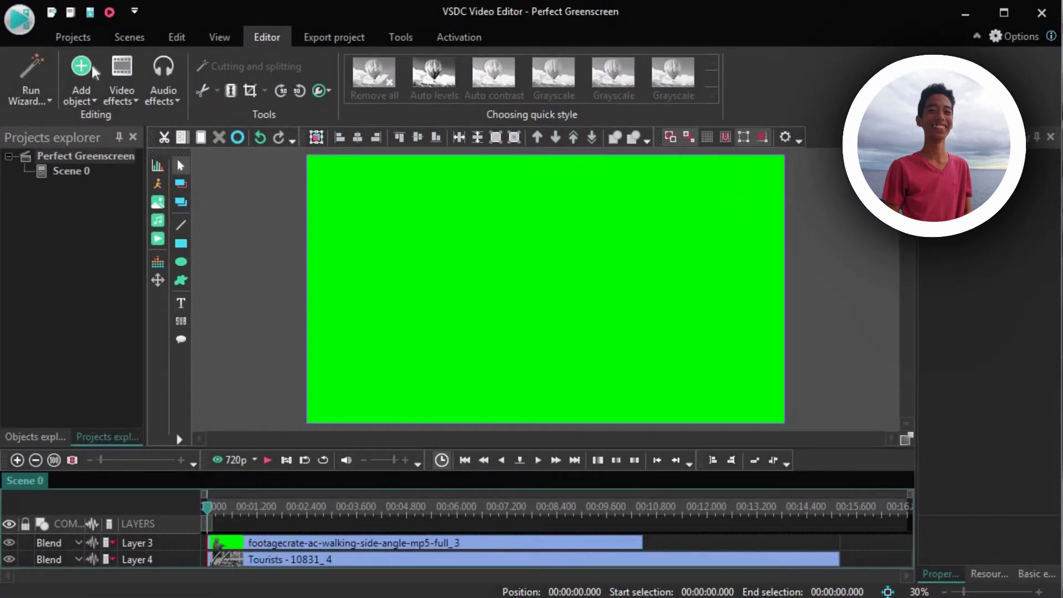
pyautogui.click(111, 104)
pyautogui.moveTo(203, 201)
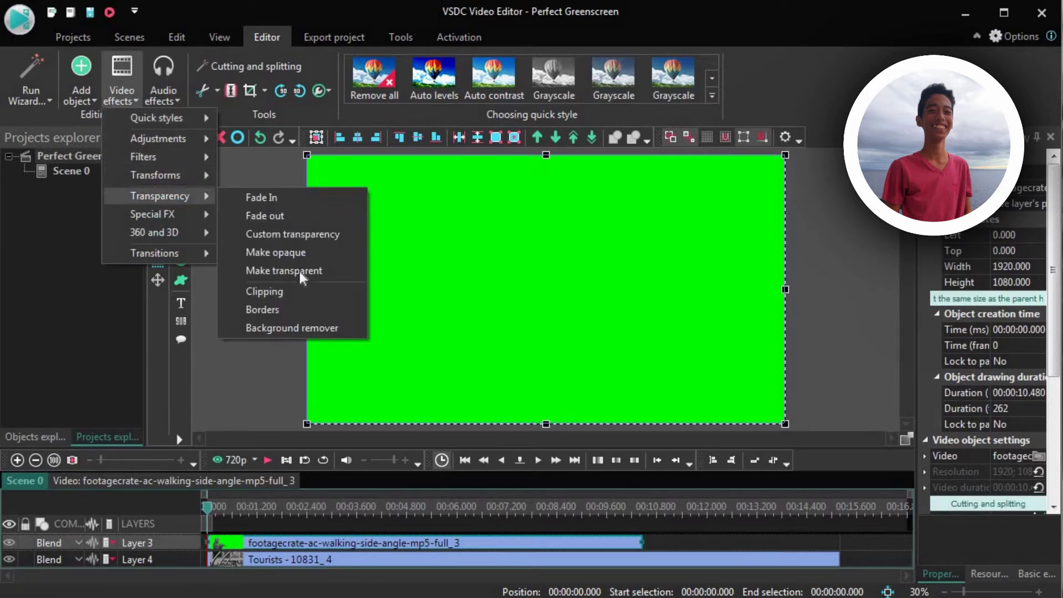
# Add a Background remover to the soldier clip, keying its Chromakey color to the sampled green screen.
pyautogui.click(274, 327)
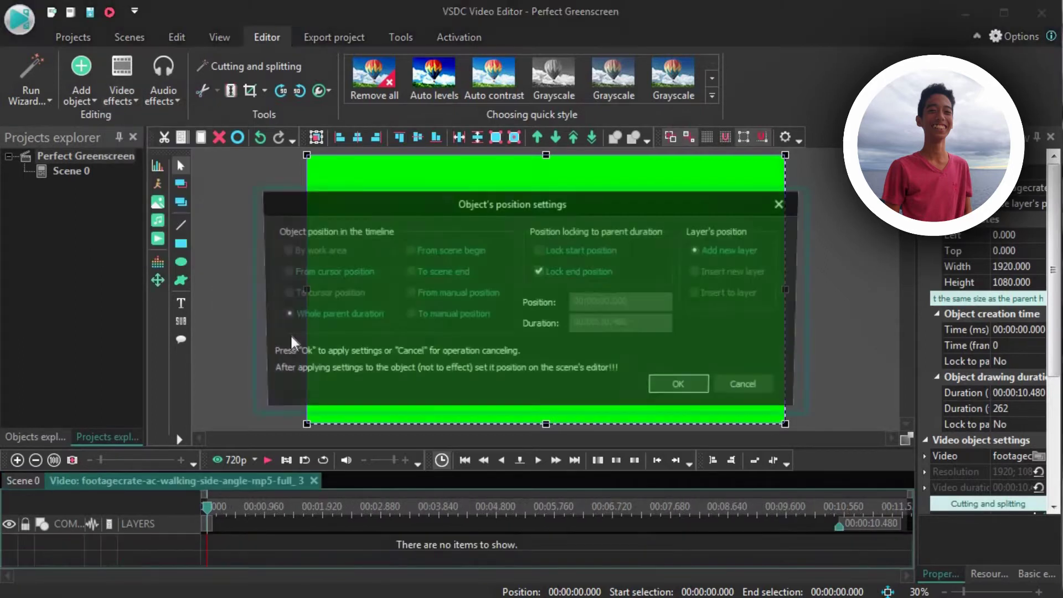
pyautogui.click(684, 388)
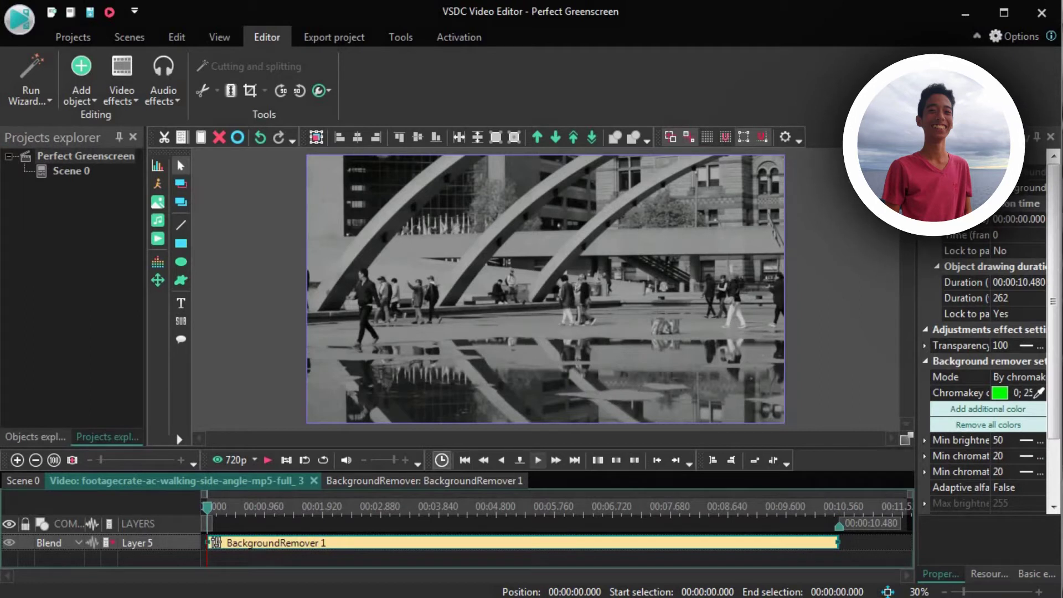
pyautogui.click(1021, 394)
pyautogui.click(1027, 396)
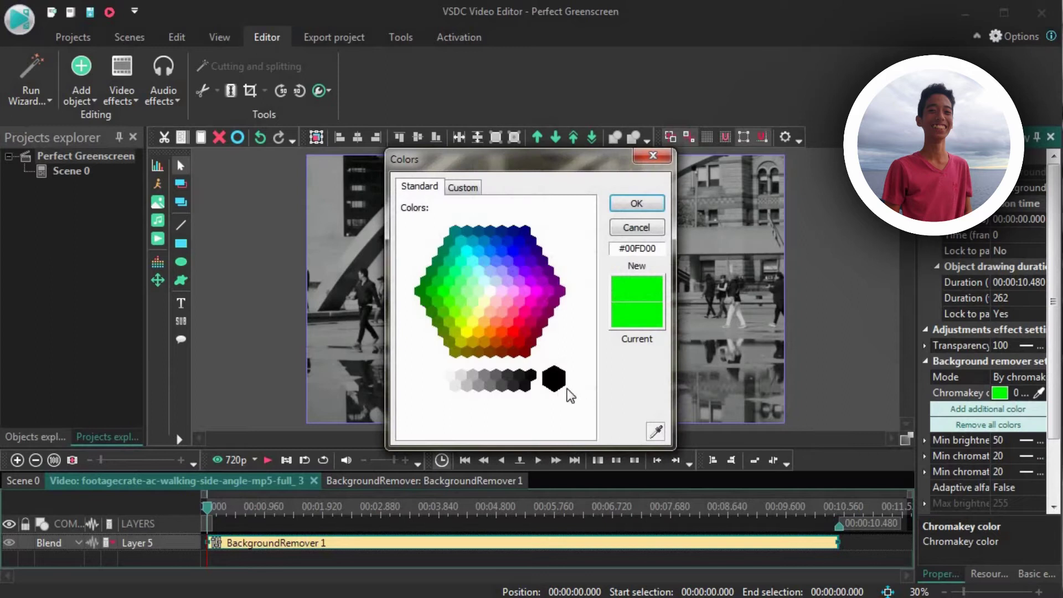
pyautogui.click(553, 379)
pyautogui.click(637, 204)
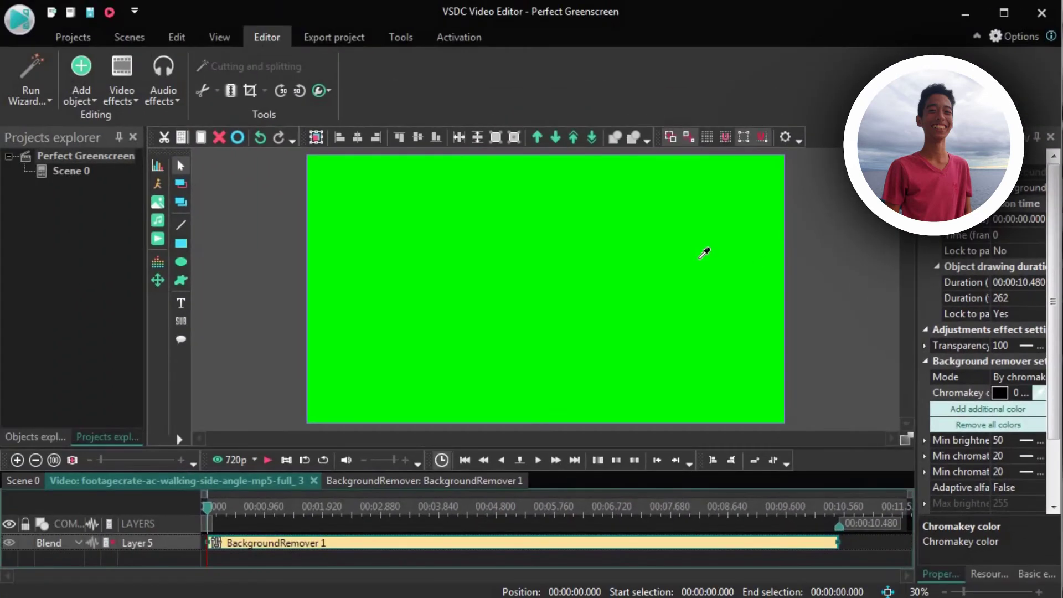
pyautogui.click(670, 262)
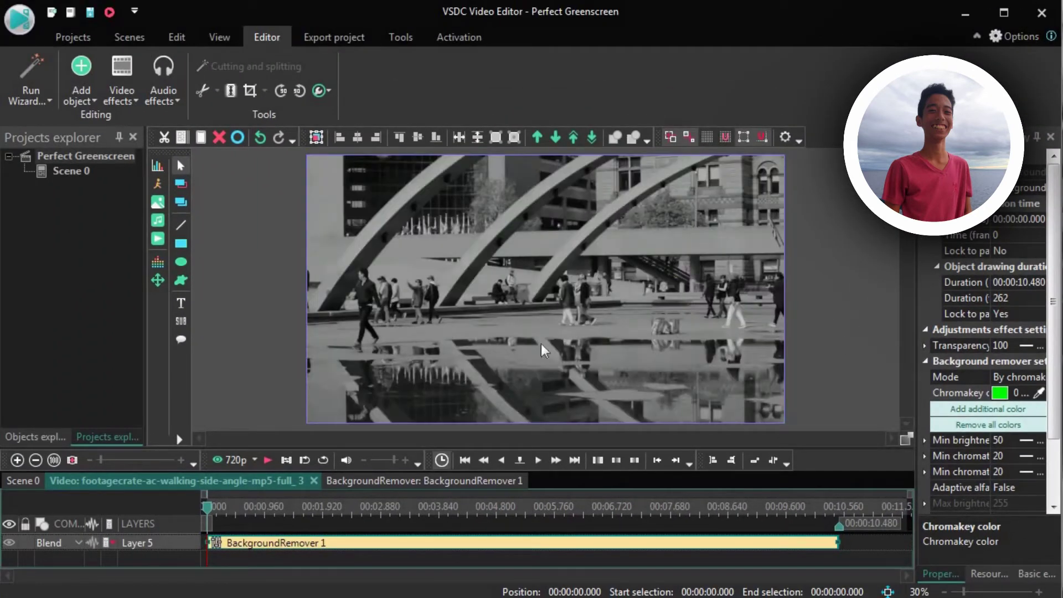
# Play the keyed composite preview, then stop it and deselect the clip.
pyautogui.click(267, 460)
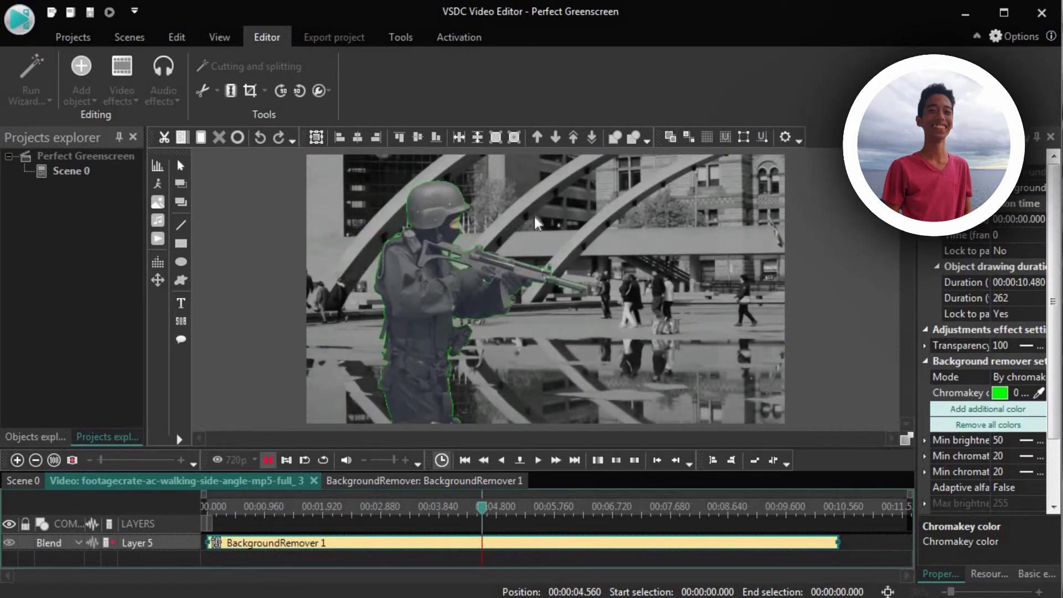
pyautogui.press('space')
pyautogui.click(409, 341)
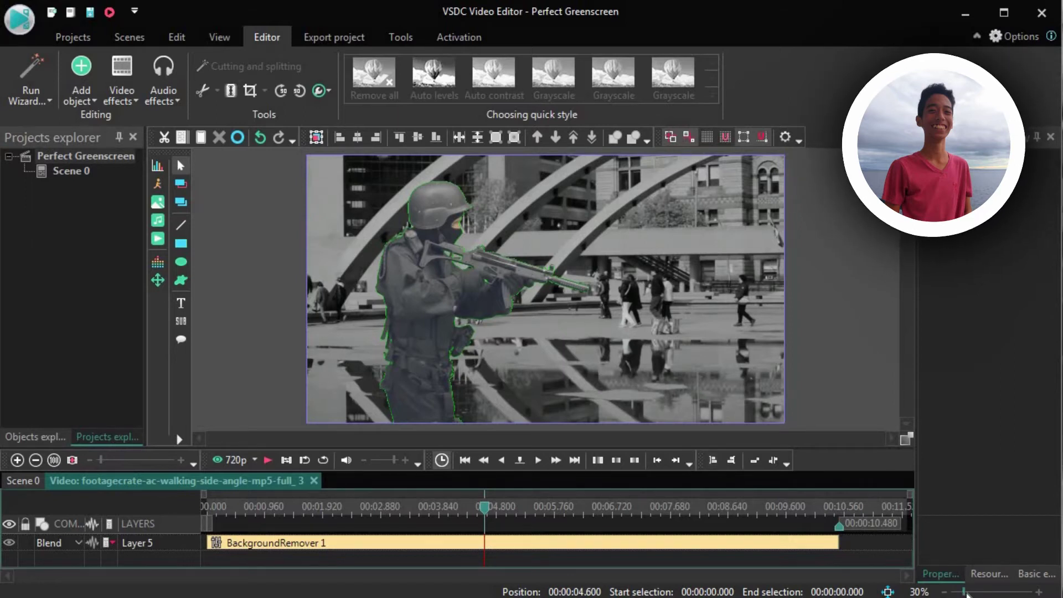
# Zoom the preview in on the helmet edge and select the BackgroundRemover effect clip.
pyautogui.moveTo(964, 593); pyautogui.dragTo(994, 593)
pyautogui.moveTo(390, 437); pyautogui.dragTo(466, 453)
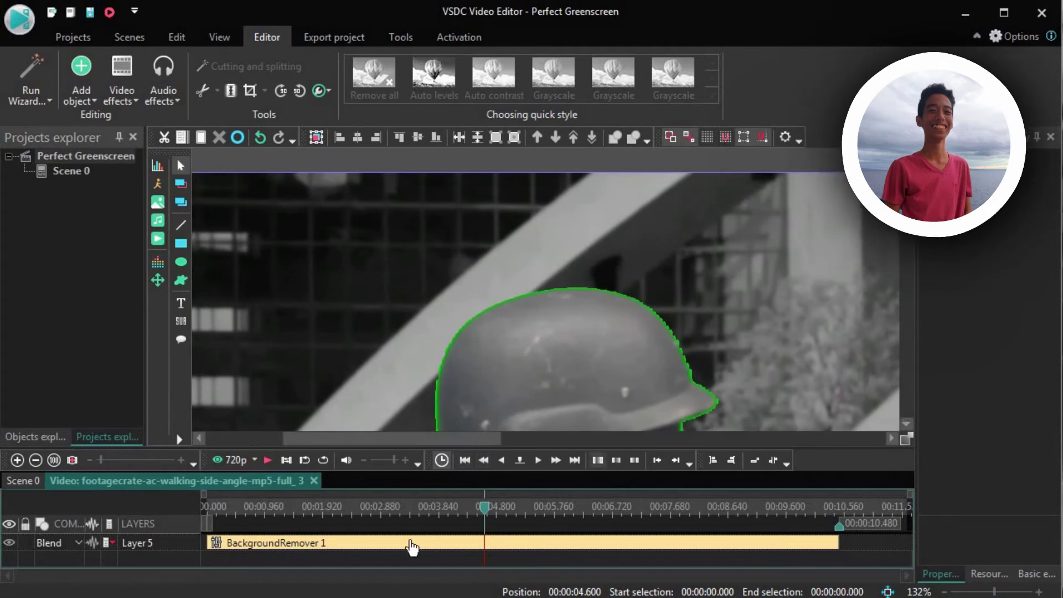
pyautogui.click(441, 544)
# Duplicate the BackgroundRemover and key the copy to the green fringe sampled on the helmet.
pyautogui.hotkey('ctrl', 'c')
pyautogui.hotkey('ctrl', 'v')
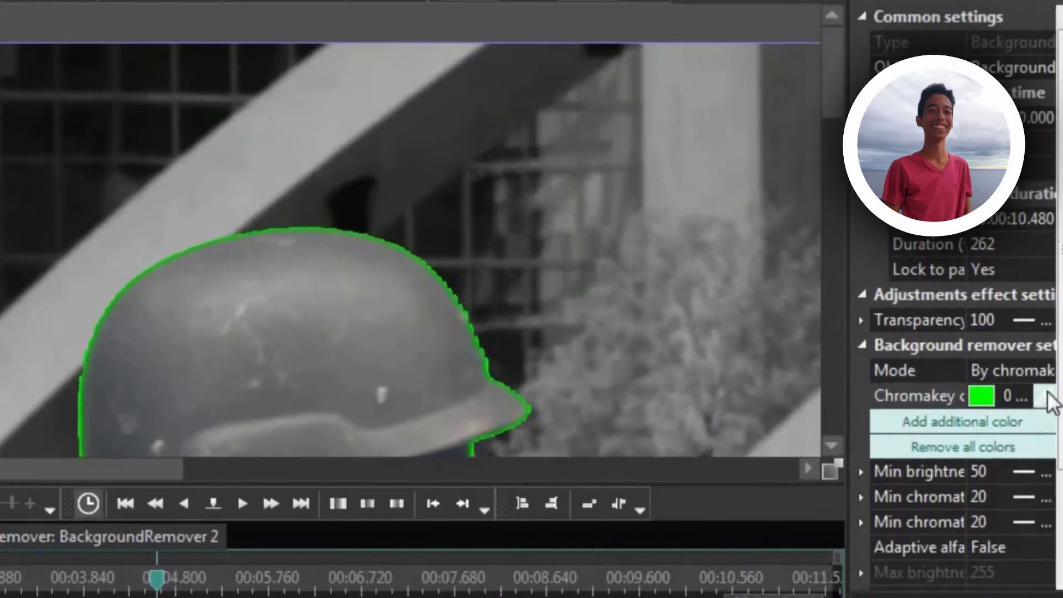
pyautogui.click(1048, 396)
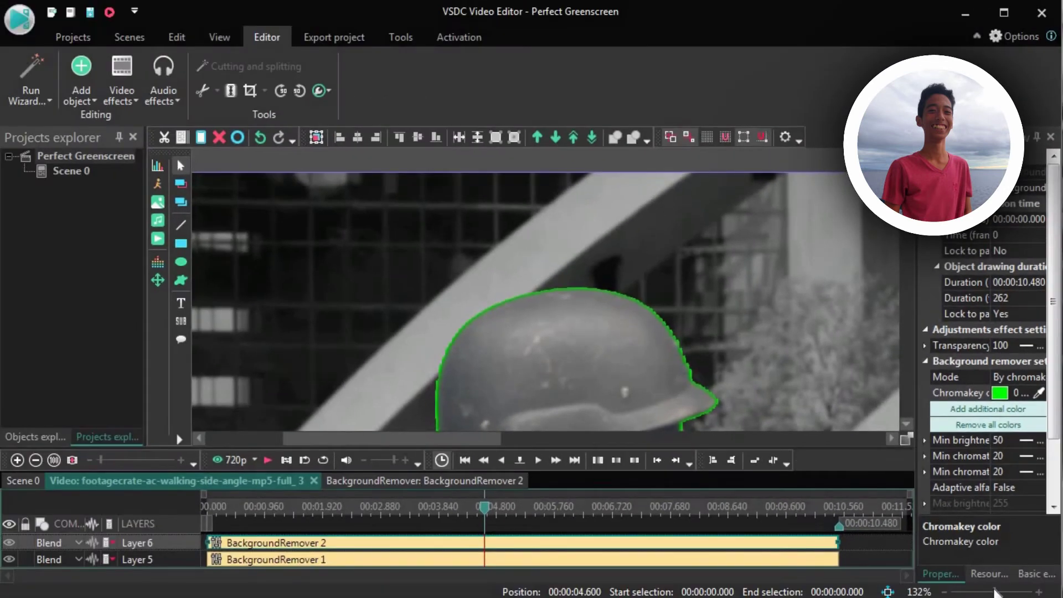
pyautogui.moveTo(996, 591); pyautogui.dragTo(1001, 593)
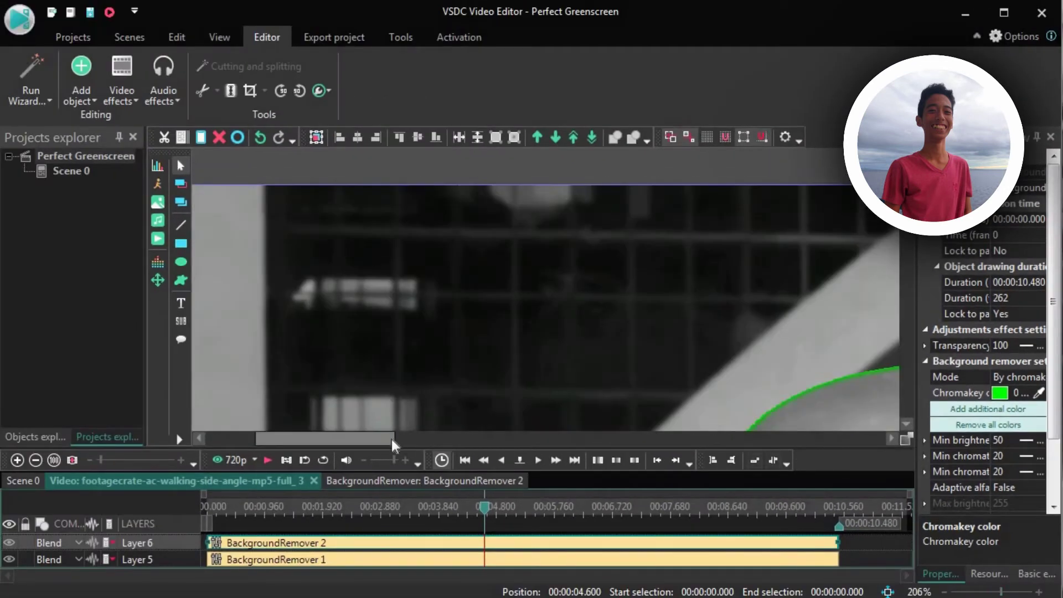
pyautogui.moveTo(391, 440); pyautogui.dragTo(479, 440)
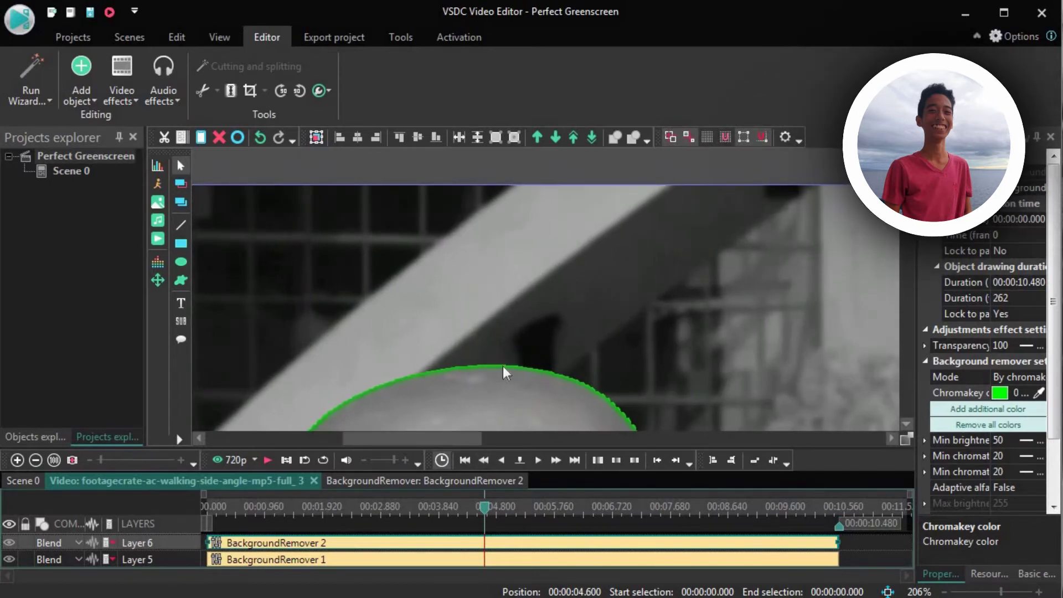
pyautogui.click(503, 365)
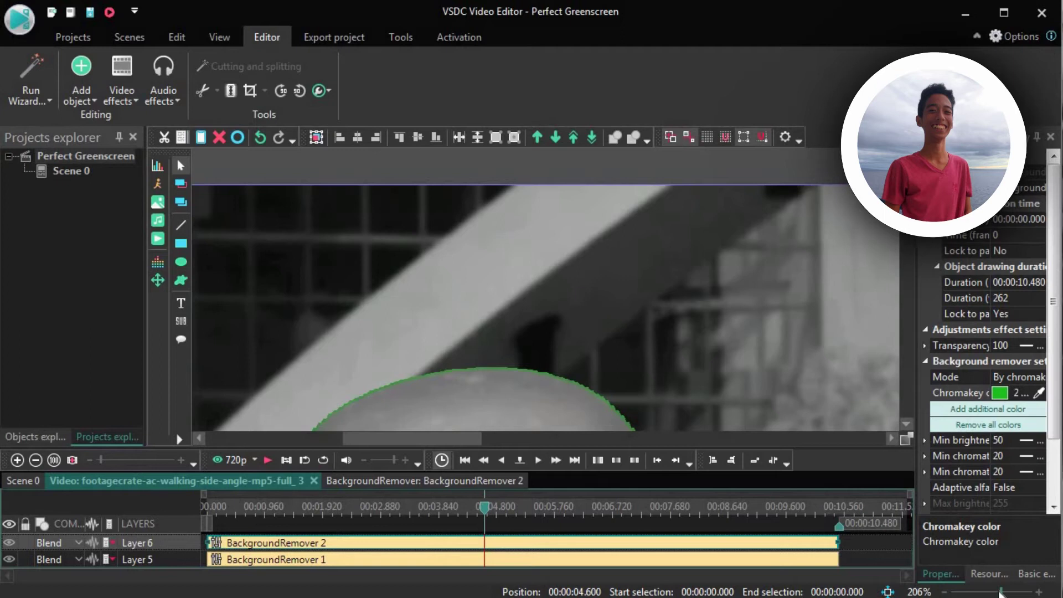
pyautogui.moveTo(999, 593); pyautogui.dragTo(962, 593)
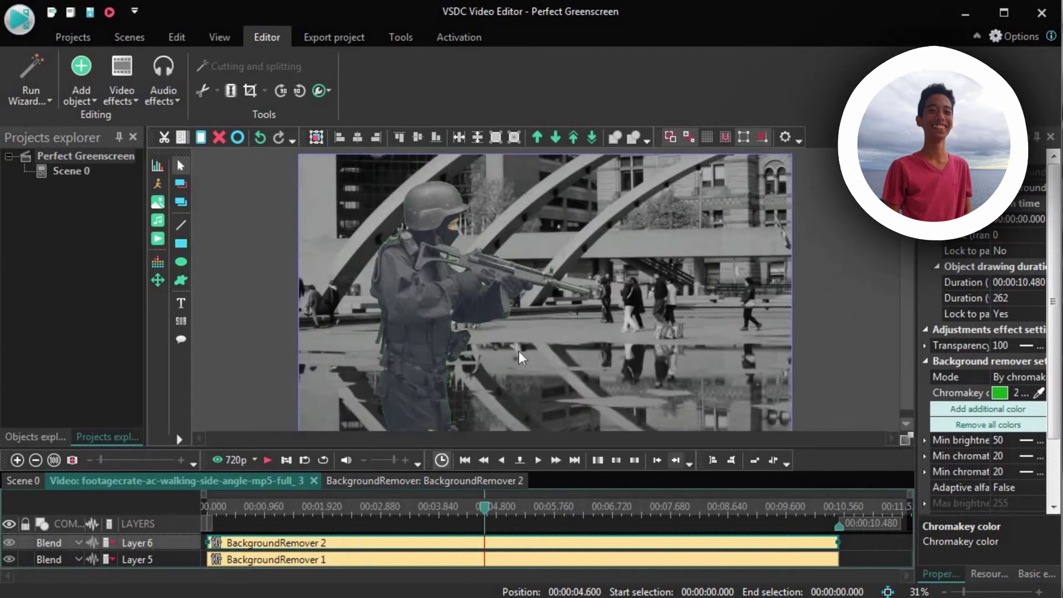
# Set BackgroundRemover 2 to Min brightness 61, Min chromaticityU 50 and Min chromaticityV 70.
pyautogui.click(1009, 439)
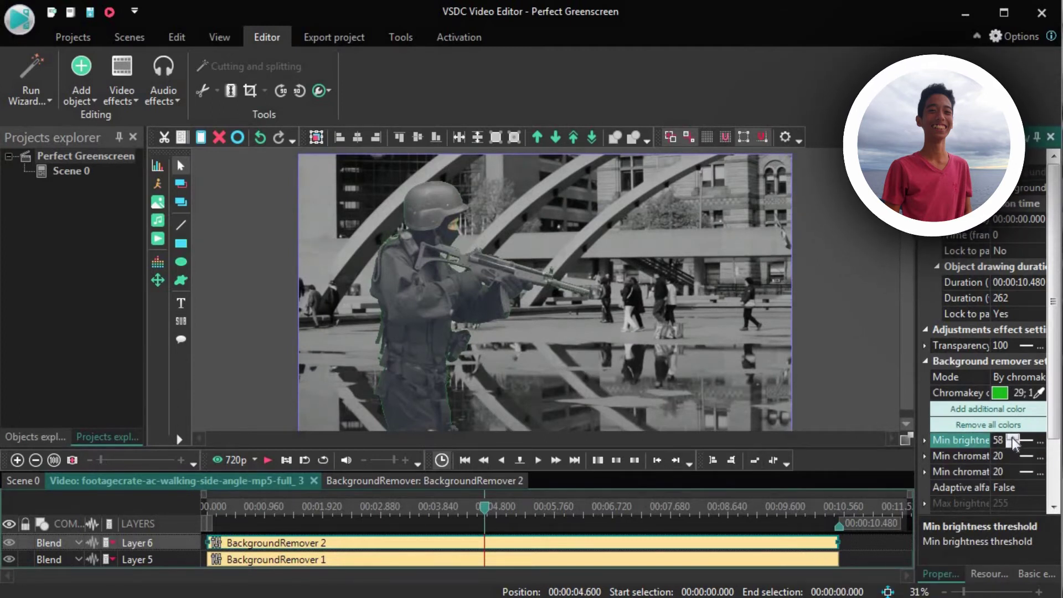
pyautogui.click(1012, 437)
pyautogui.click(1010, 456)
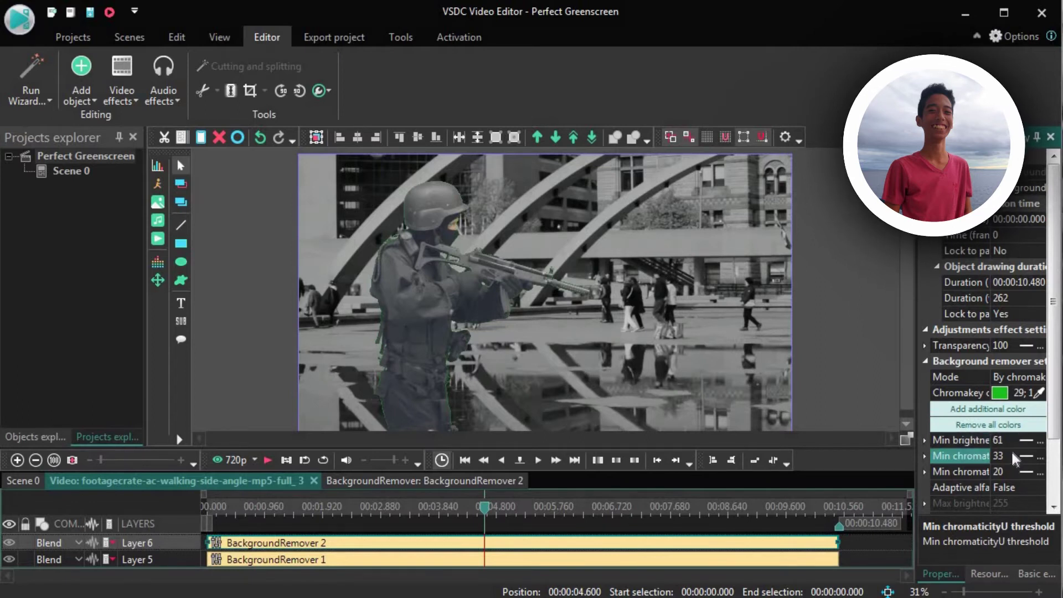
pyautogui.click(1011, 467)
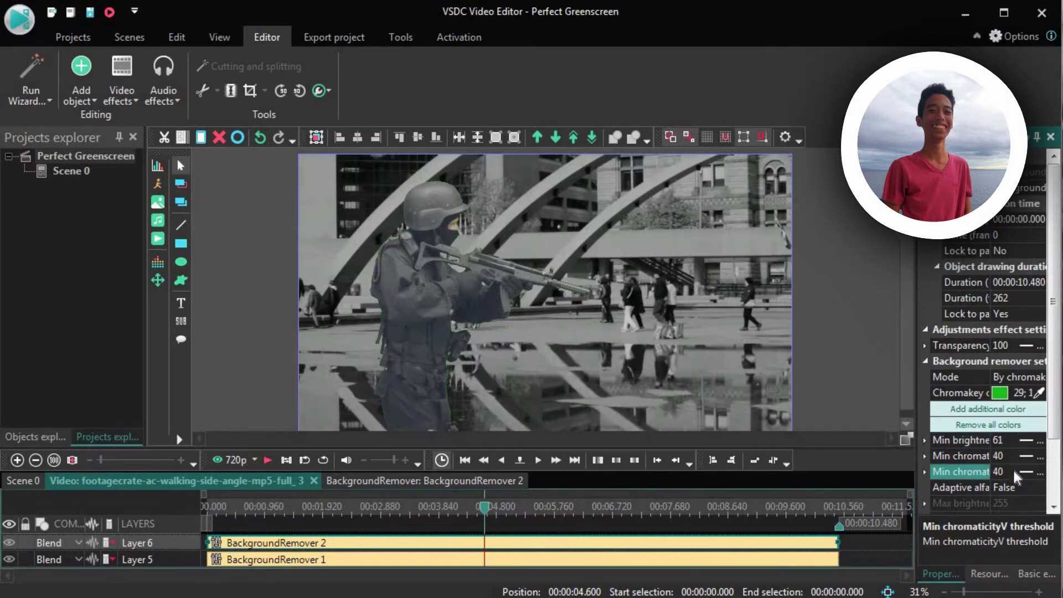
pyautogui.click(1014, 453)
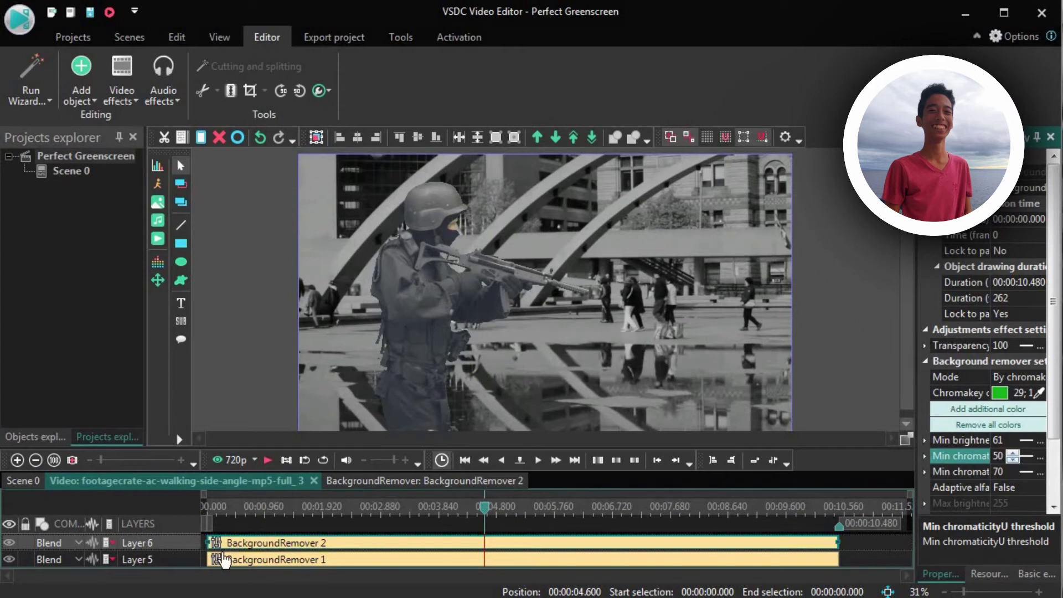
pyautogui.click(211, 507)
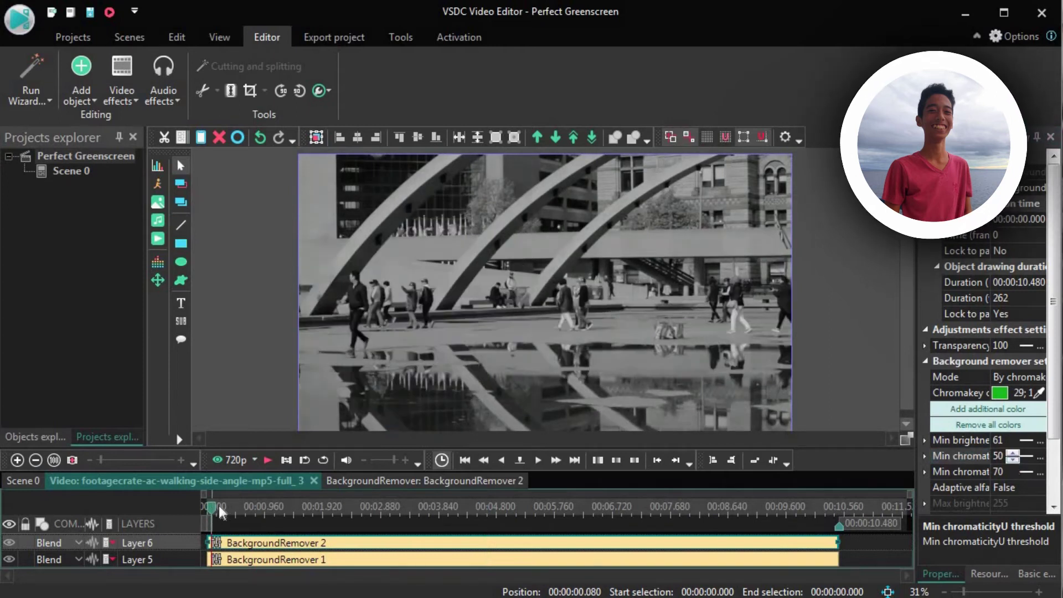
# Play the composite from the start, stop it, and return to the Scene 0 timeline.
pyautogui.click(269, 459)
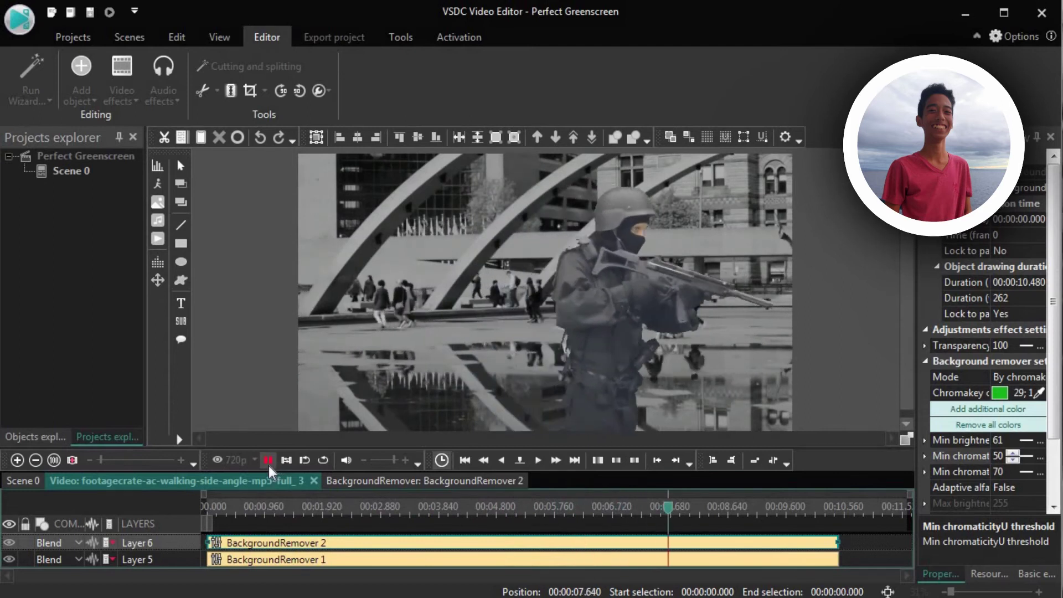
pyautogui.click(267, 464)
pyautogui.click(21, 480)
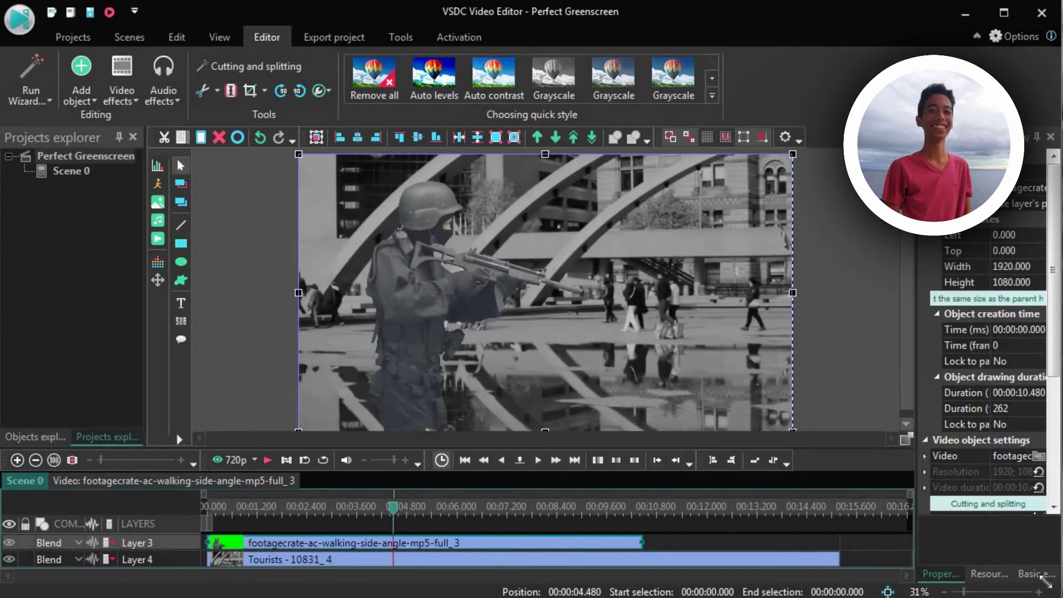
# Give the soldier clip brightness -9 and contrast 3 in Basic effects.
pyautogui.click(1038, 574)
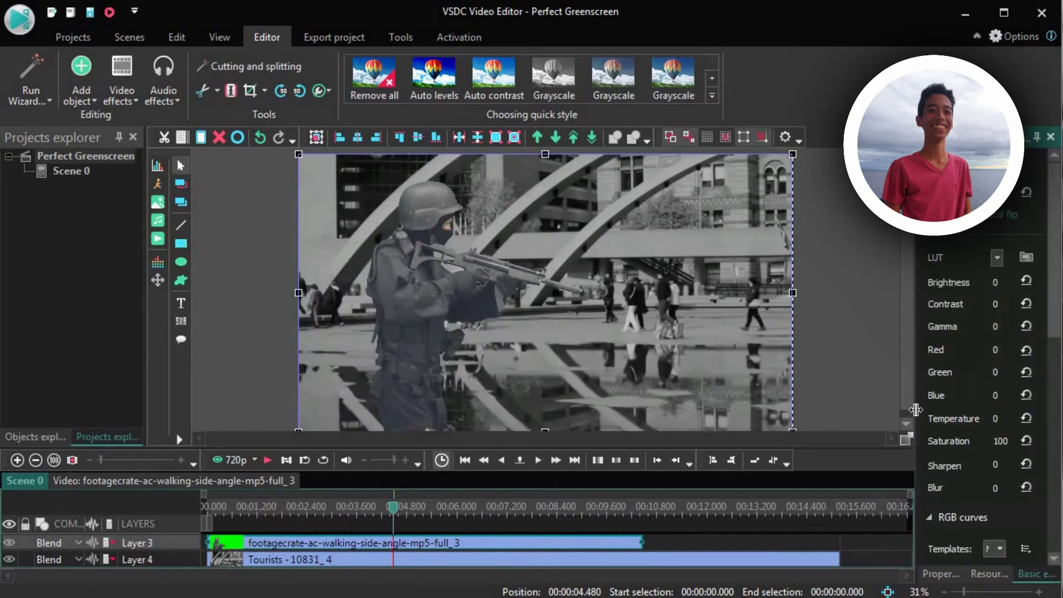
pyautogui.moveTo(902, 411); pyautogui.dragTo(819, 443)
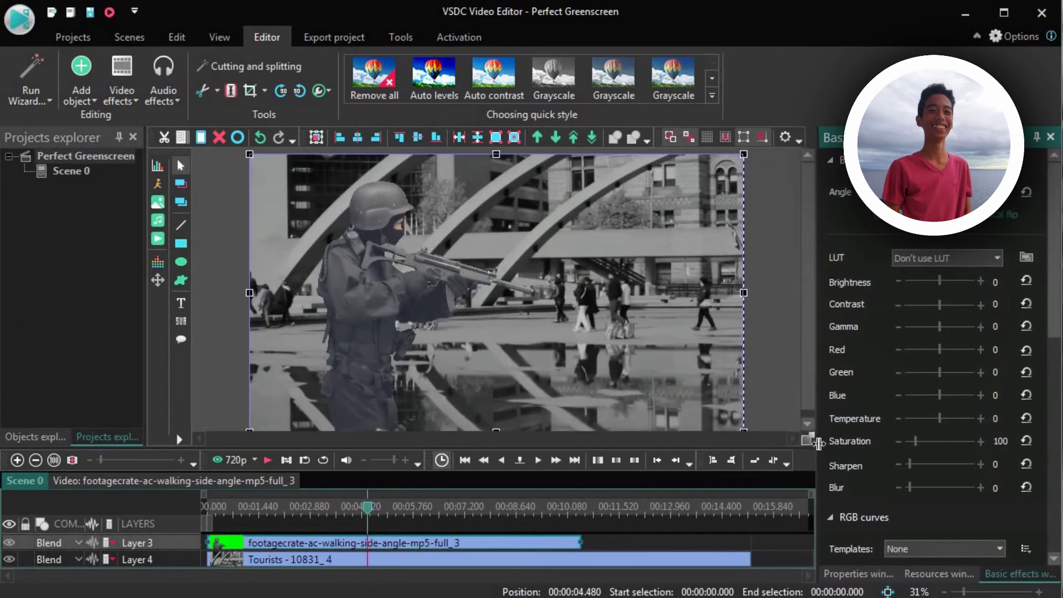
pyautogui.moveTo(602, 447); pyautogui.dragTo(599, 469)
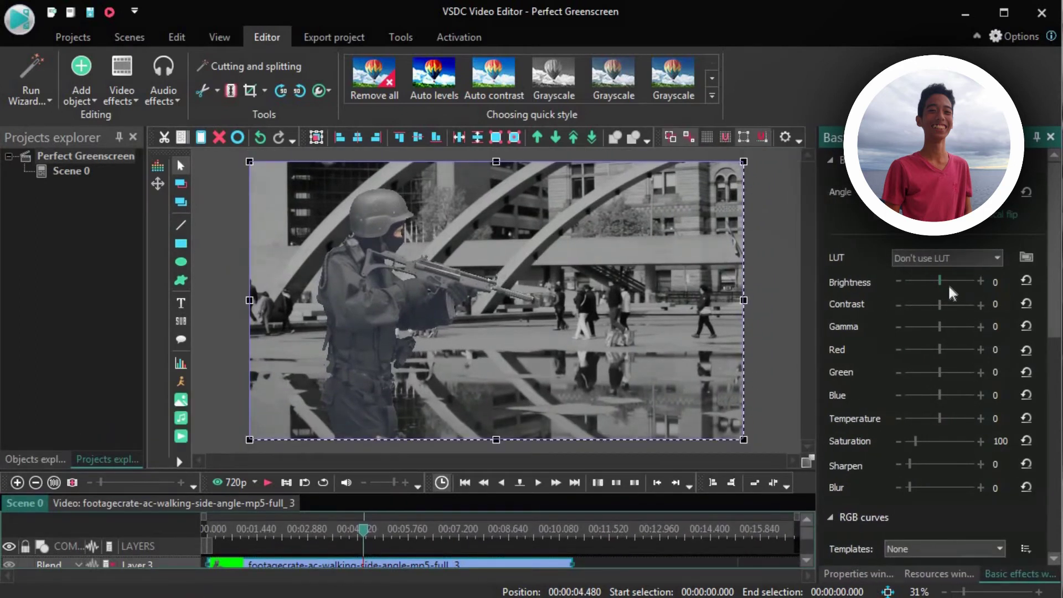
pyautogui.doubleClick(980, 306)
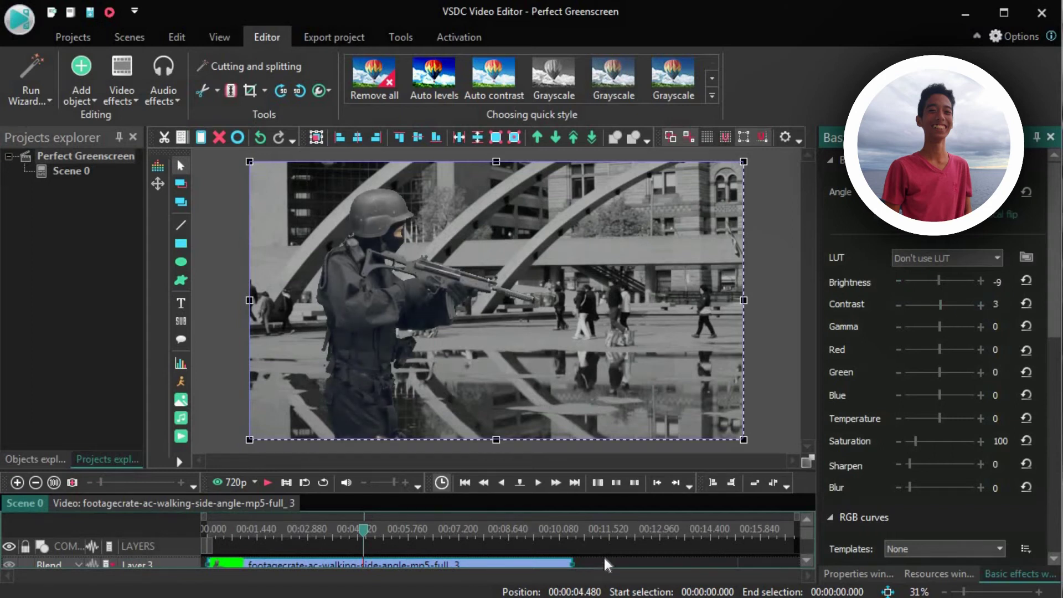
# Apply the Quick styles Grayscale 100% effect to the soldier clip.
pyautogui.click(126, 109)
pyautogui.moveTo(190, 150)
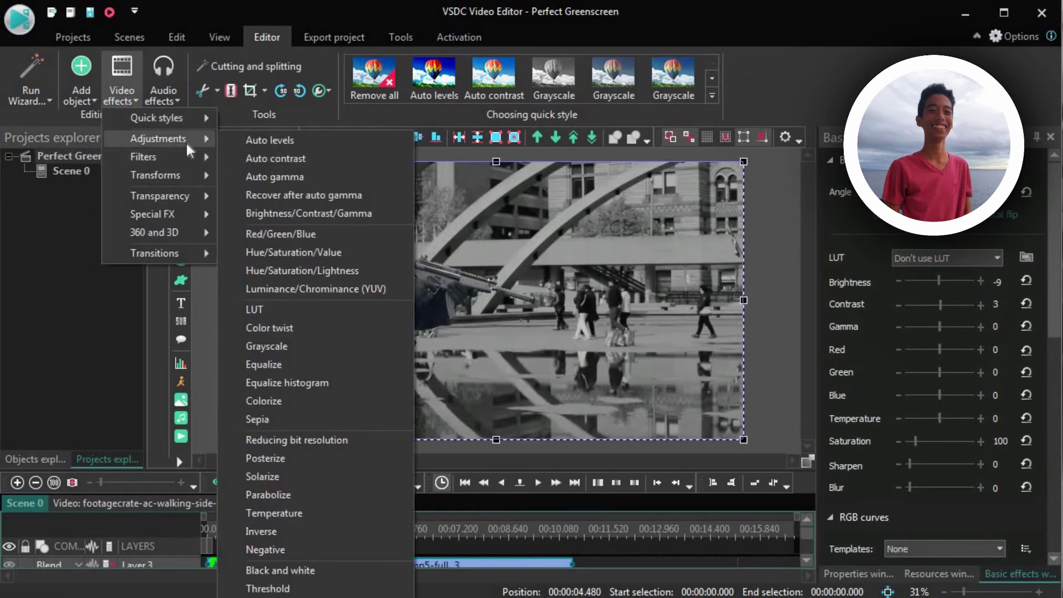
pyautogui.moveTo(201, 127)
pyautogui.click(442, 160)
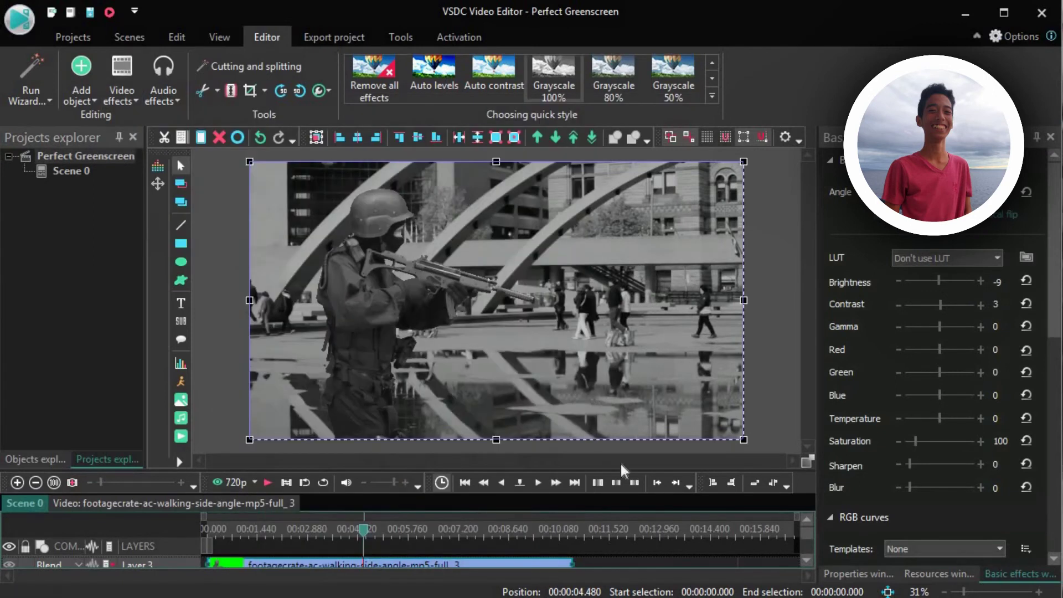
# Play back the composite, then select the BackgroundRemover clip and paste a duplicate onto a new layer.
pyautogui.click(267, 483)
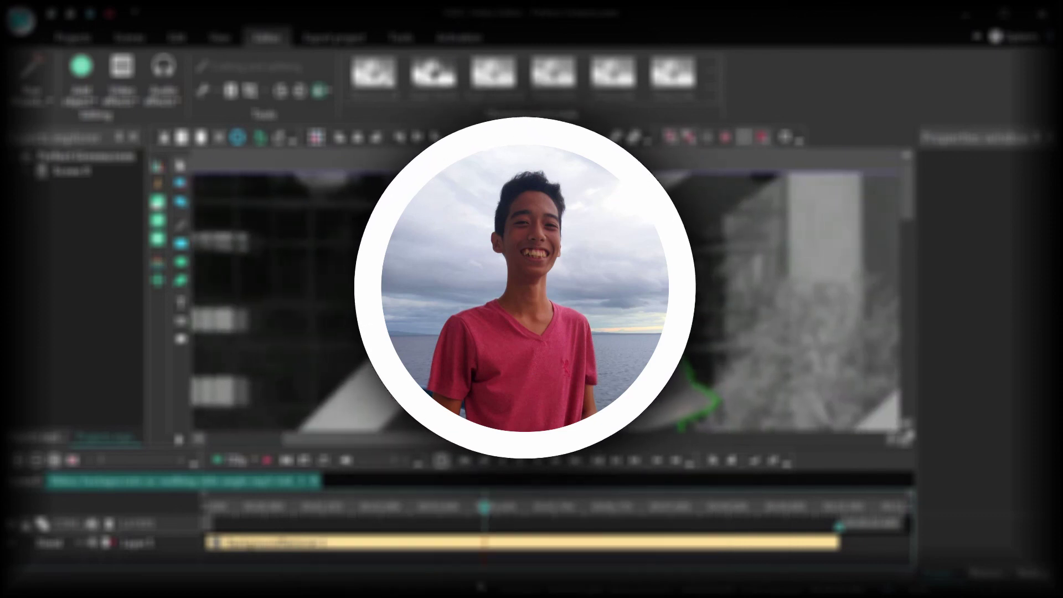
pyautogui.click(448, 550)
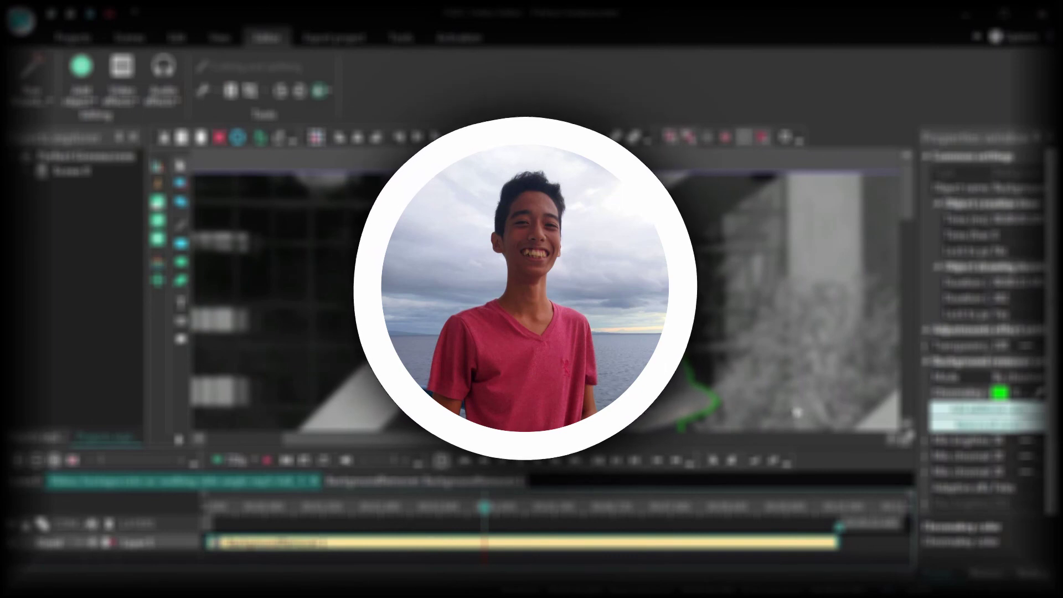
pyautogui.hotkey('ctrl', 'v')
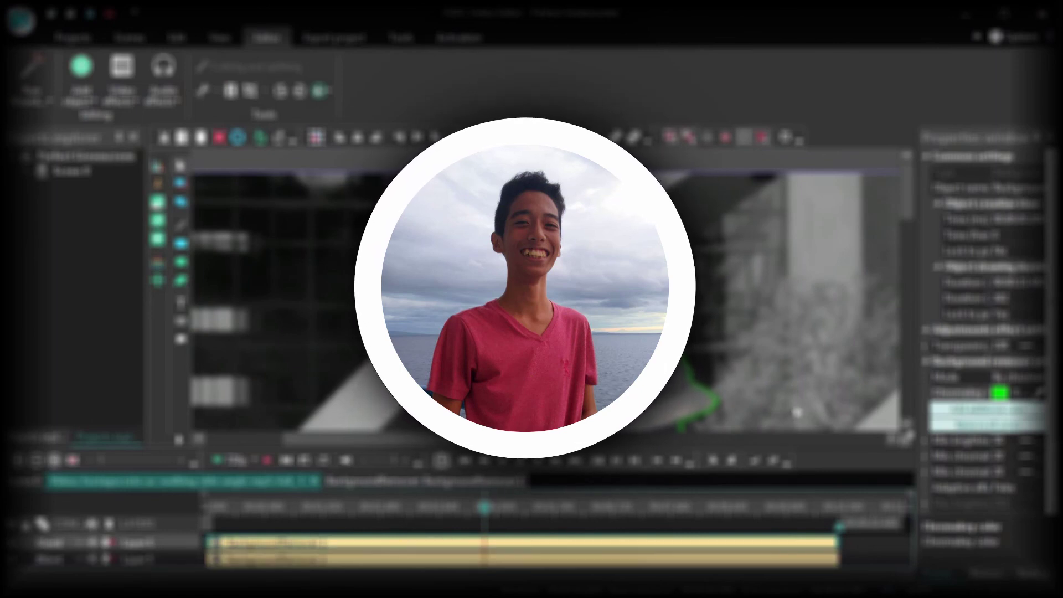